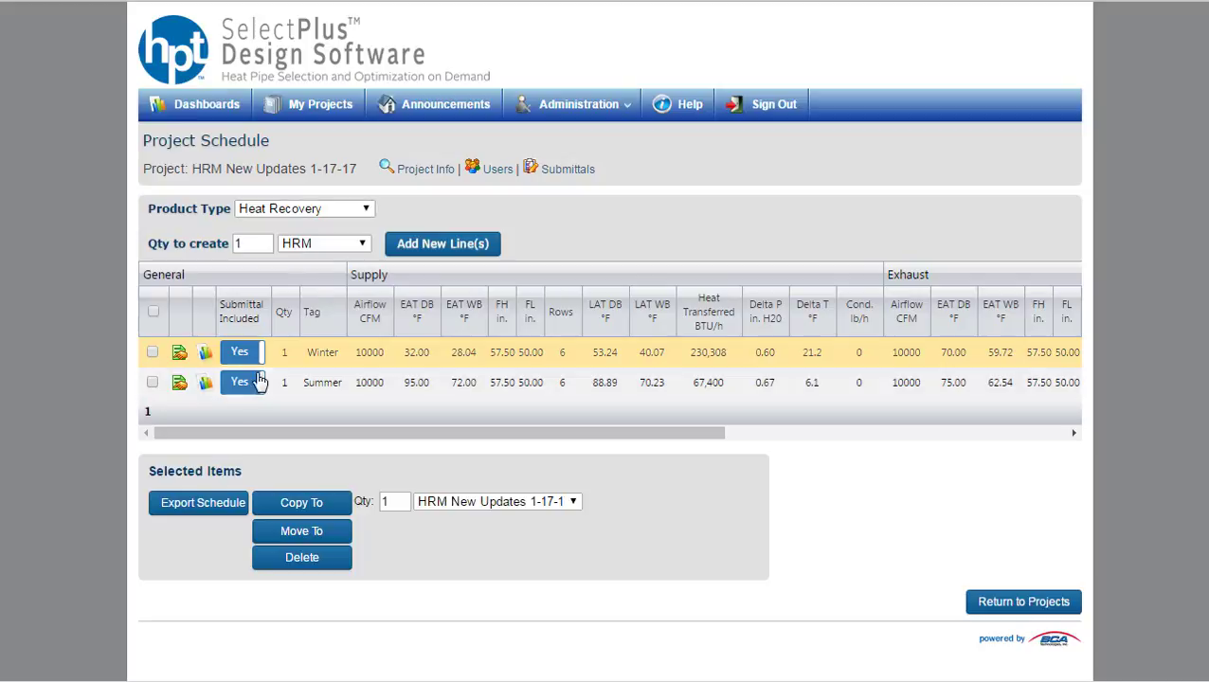
# - Switch Submittal Included off and back to Yes for the Winter and Summer lines
pyautogui.click(241, 352)
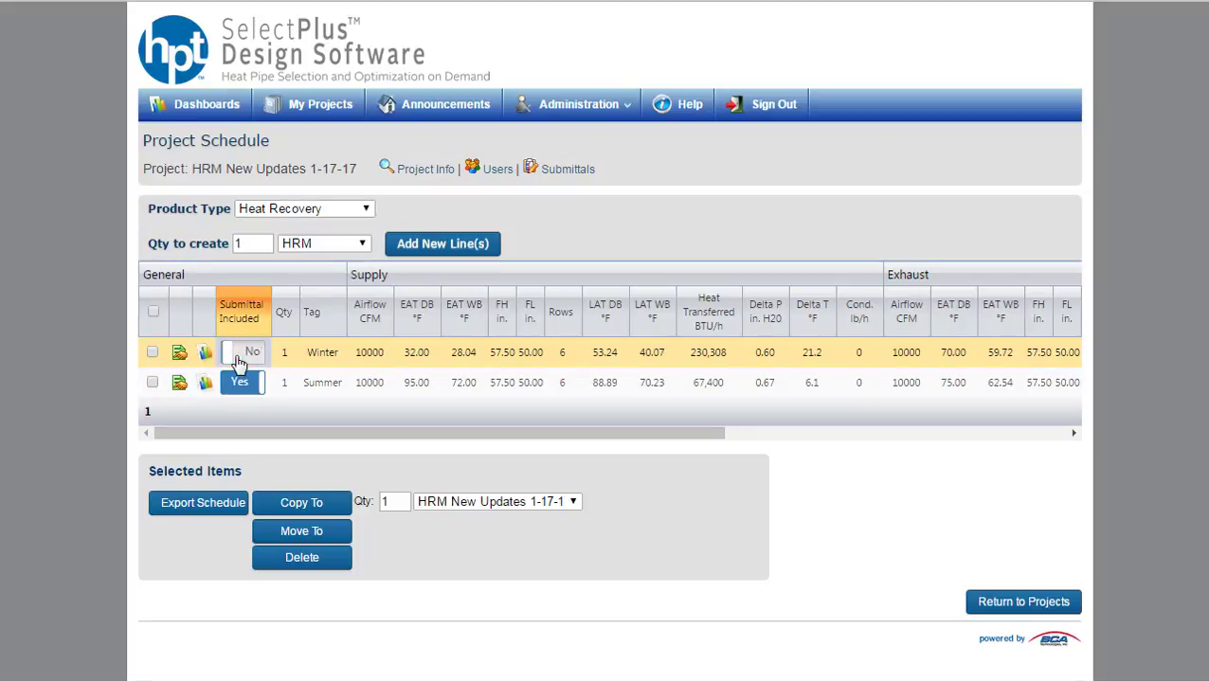
pyautogui.click(241, 383)
pyautogui.click(240, 353)
pyautogui.click(243, 383)
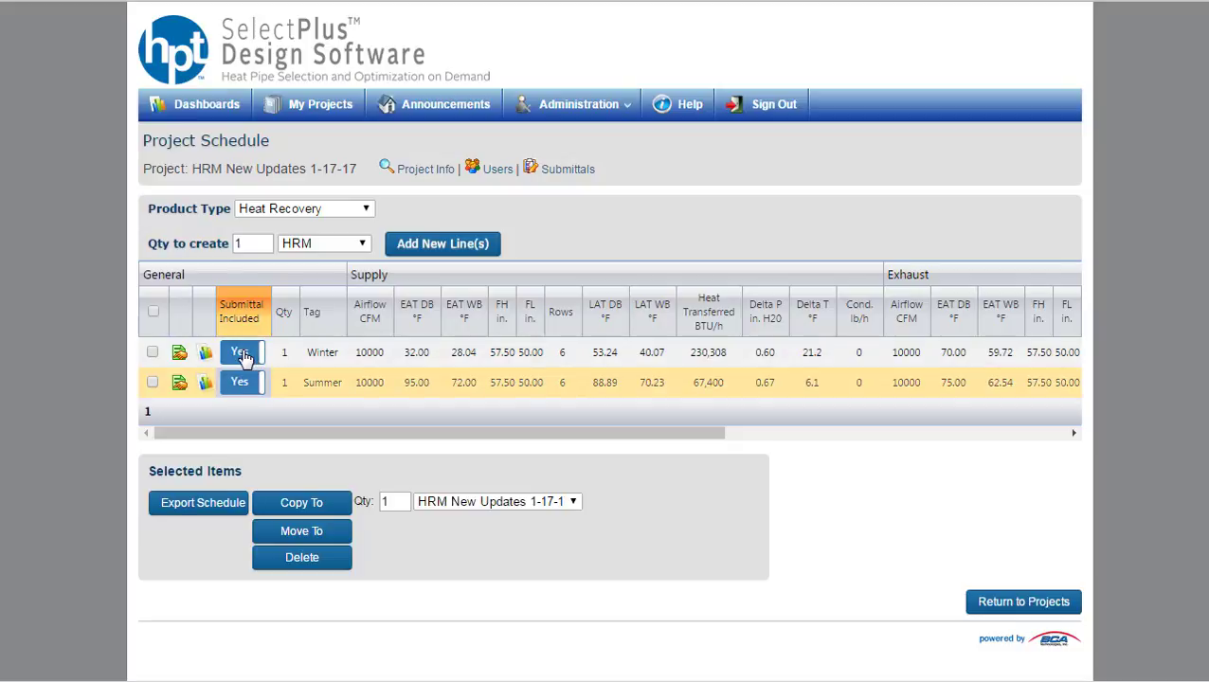
pyautogui.click(241, 352)
pyautogui.click(242, 382)
pyautogui.click(242, 352)
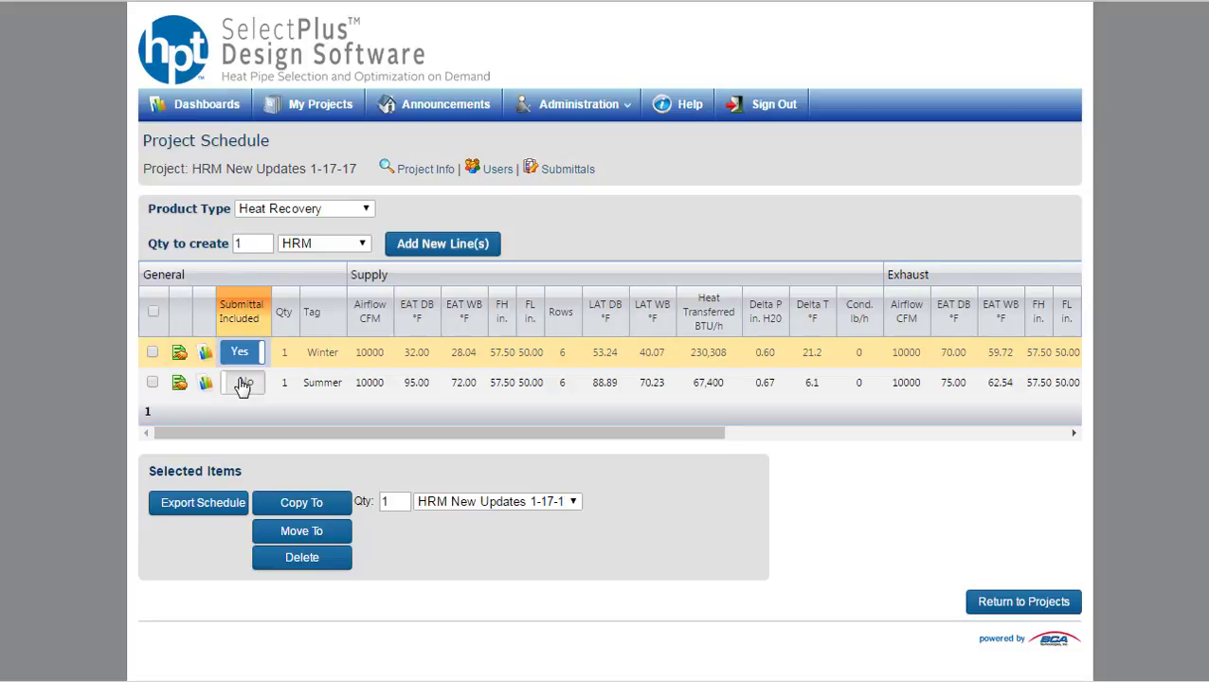
pyautogui.click(242, 384)
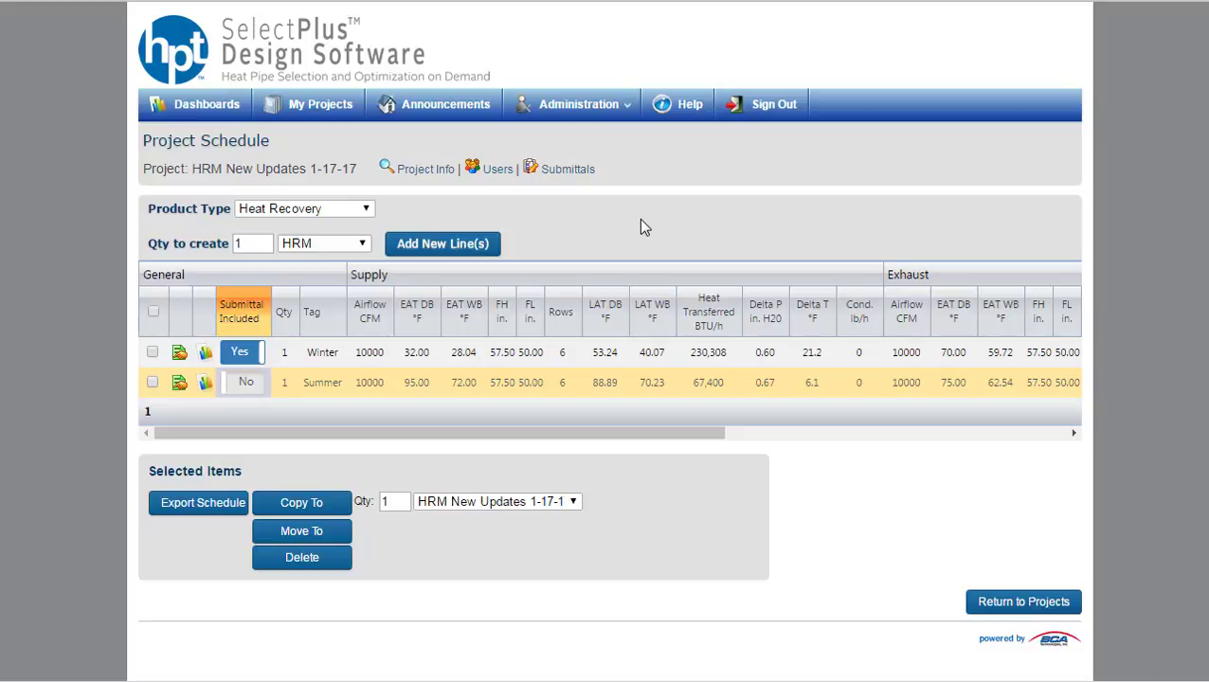
pyautogui.click(243, 381)
# - Open the Winter line's coil selection input and review the available types and the explanation of the model types
pyautogui.click(179, 354)
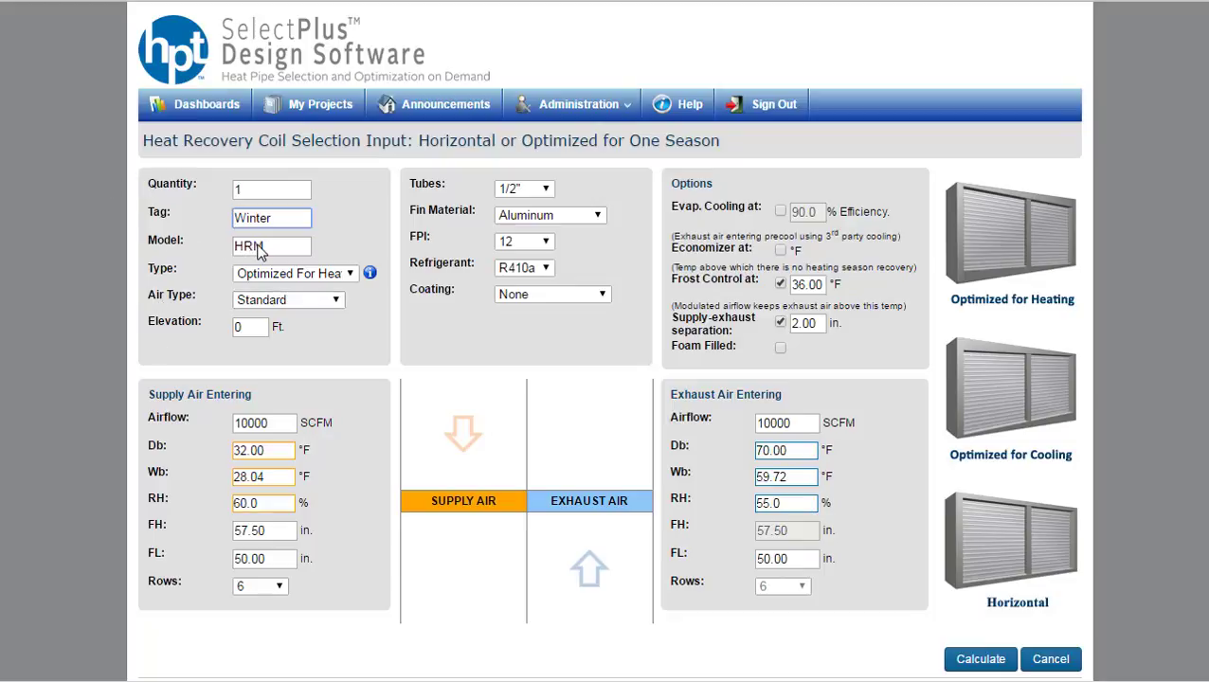
pyautogui.click(351, 274)
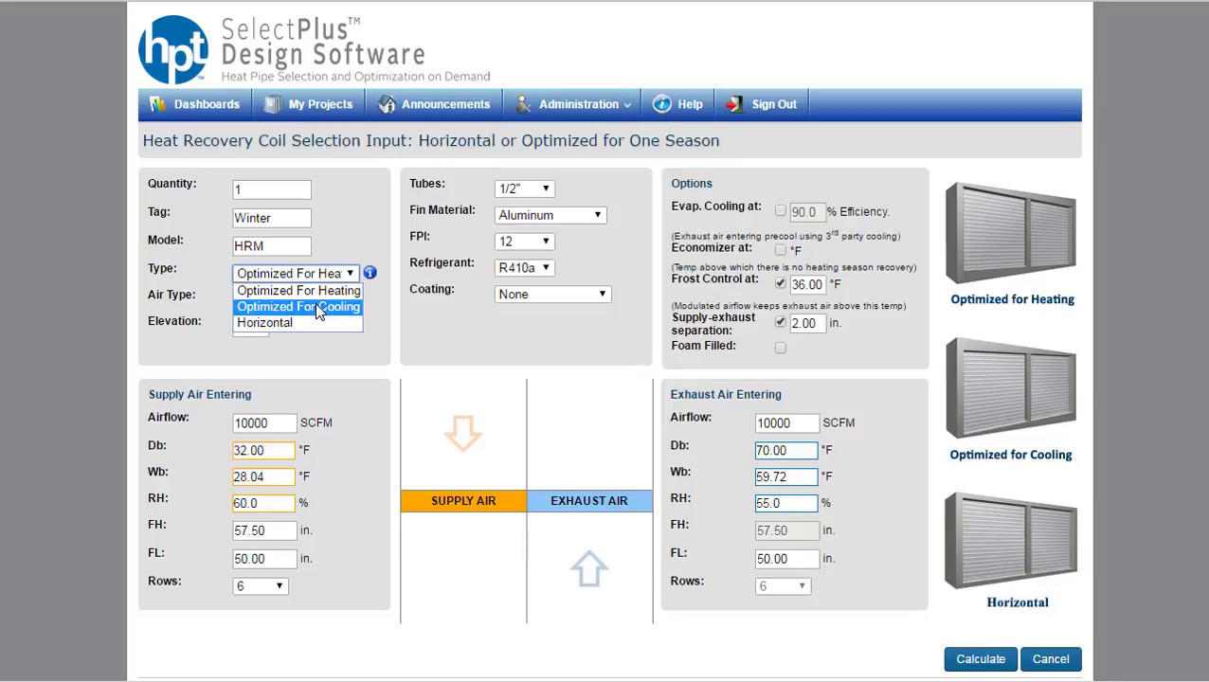
pyautogui.click(387, 309)
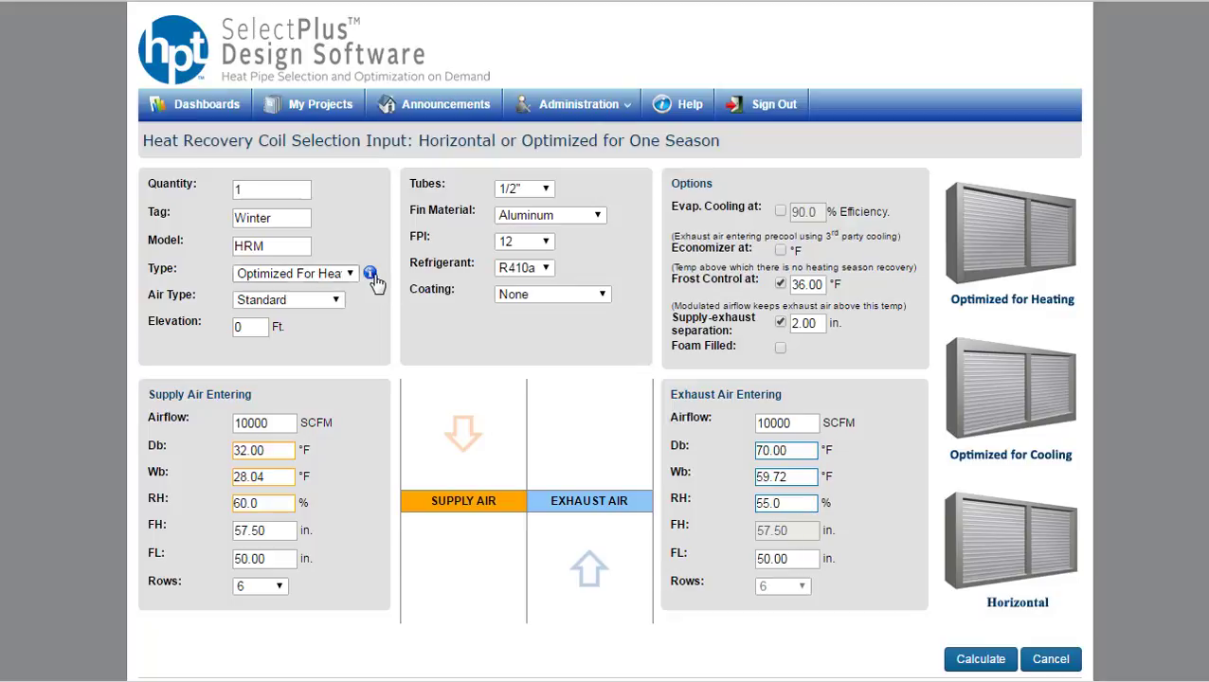
pyautogui.click(369, 274)
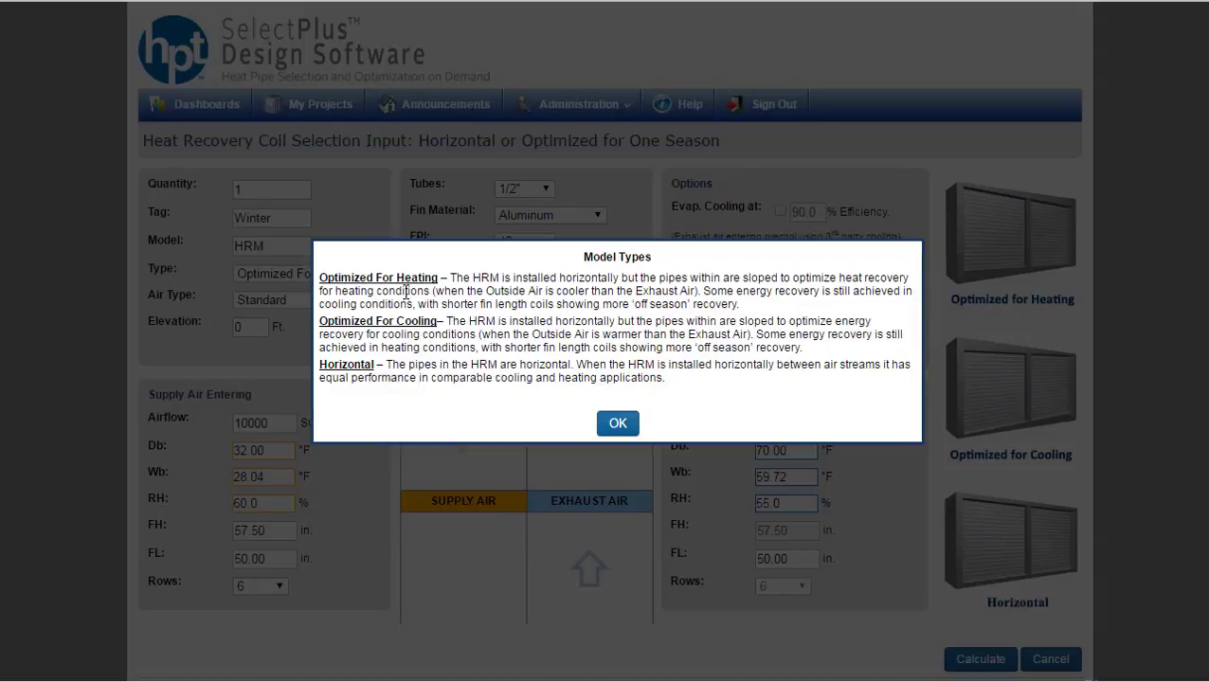
pyautogui.click(617, 424)
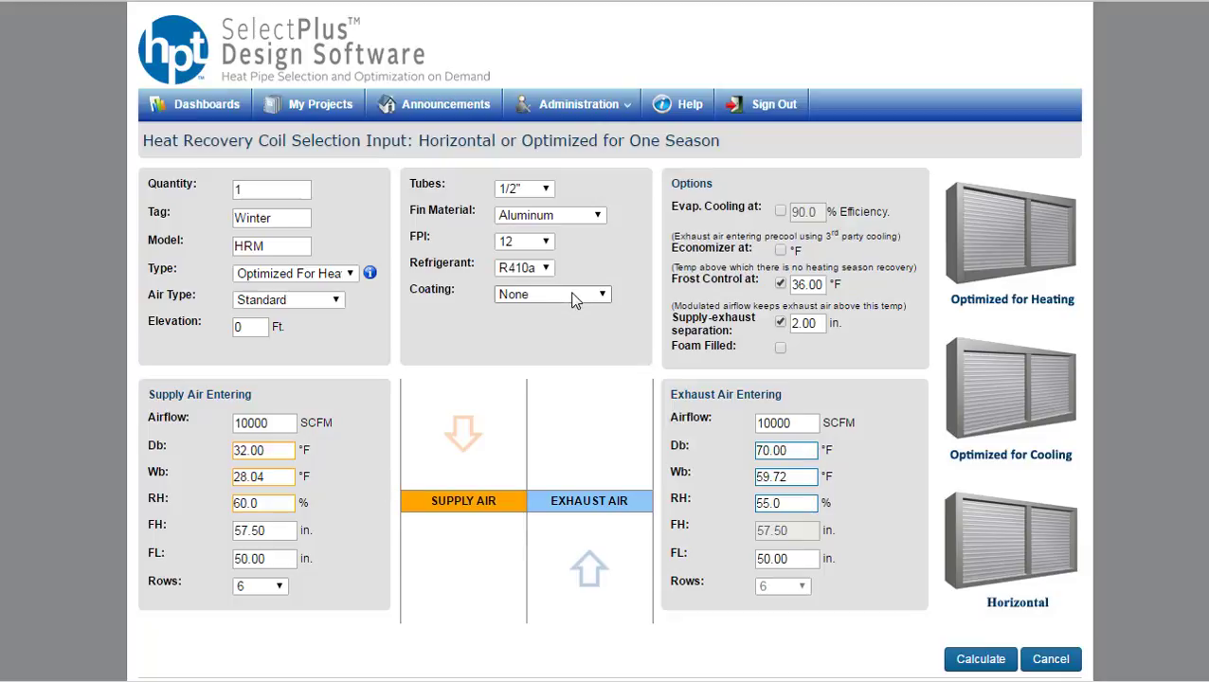
# - Calculate the Winter coil selection, then save and close it after reviewing its drawing
pyautogui.click(978, 658)
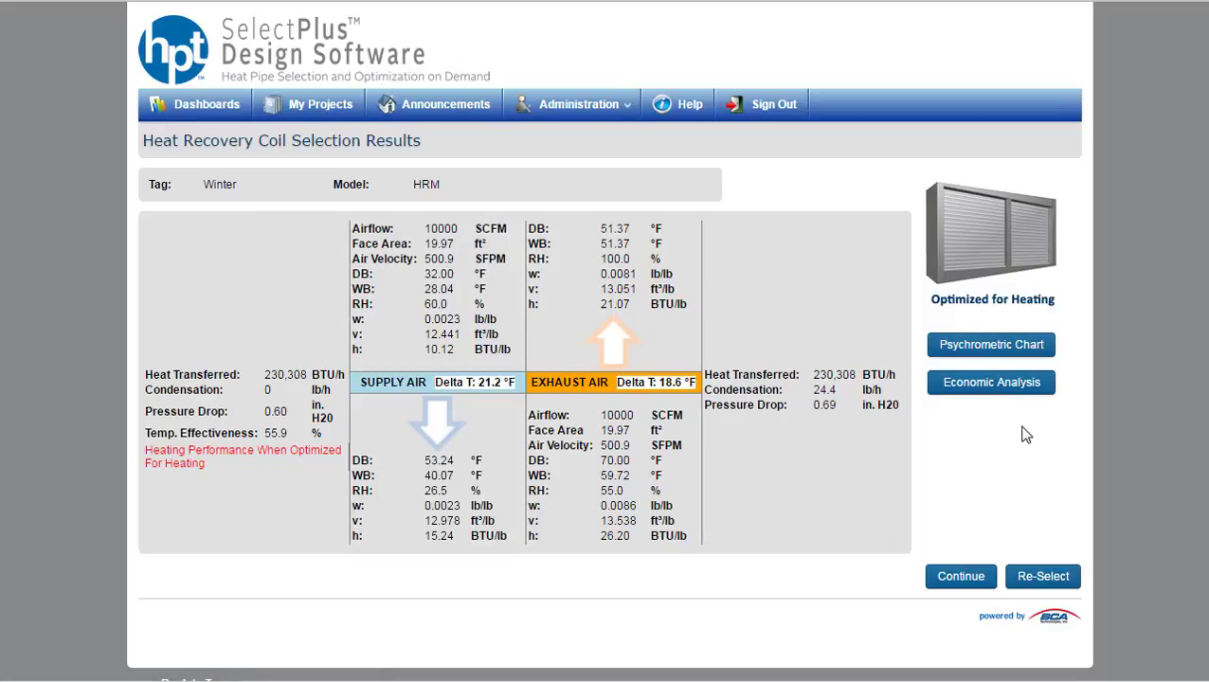
pyautogui.click(957, 585)
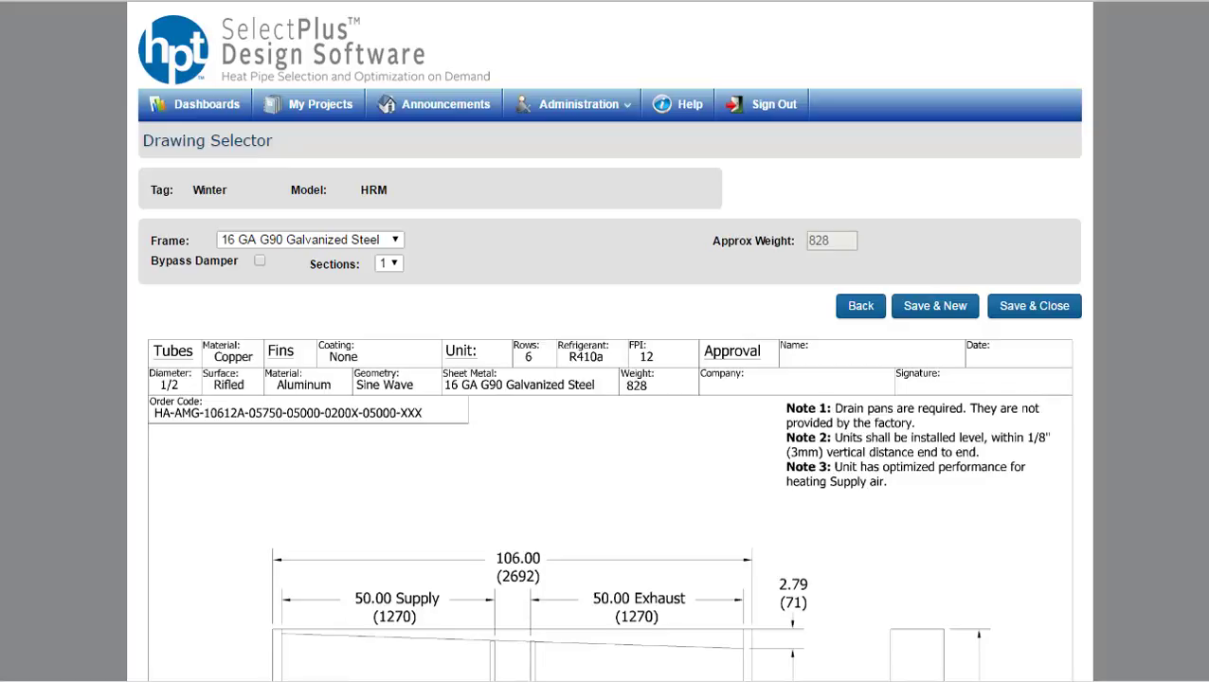
pyautogui.scroll(-3, 607, 379)
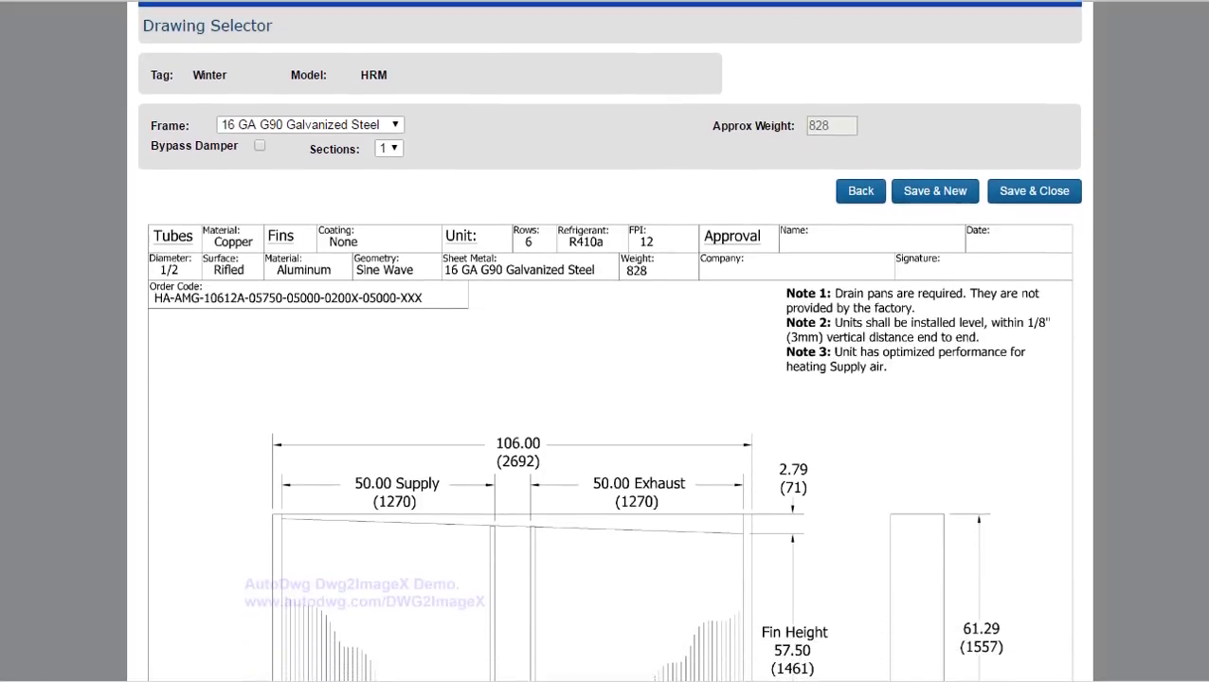
pyautogui.scroll(-2, 606, 379)
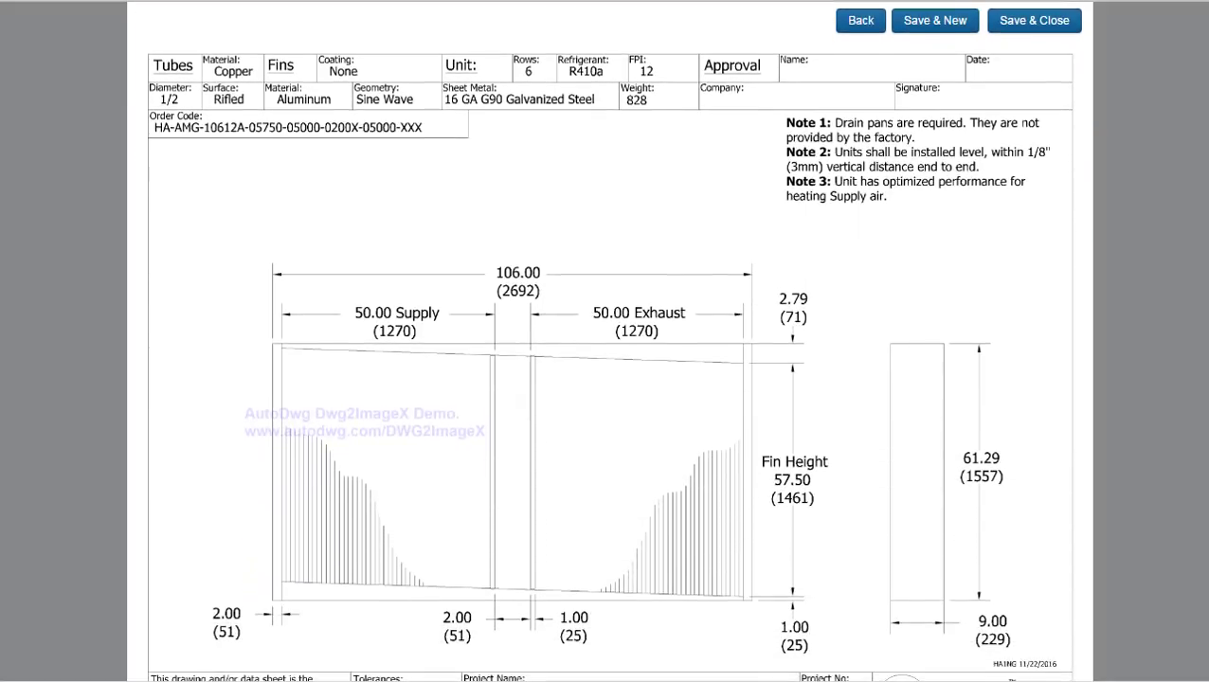
pyautogui.scroll(-2, 606, 379)
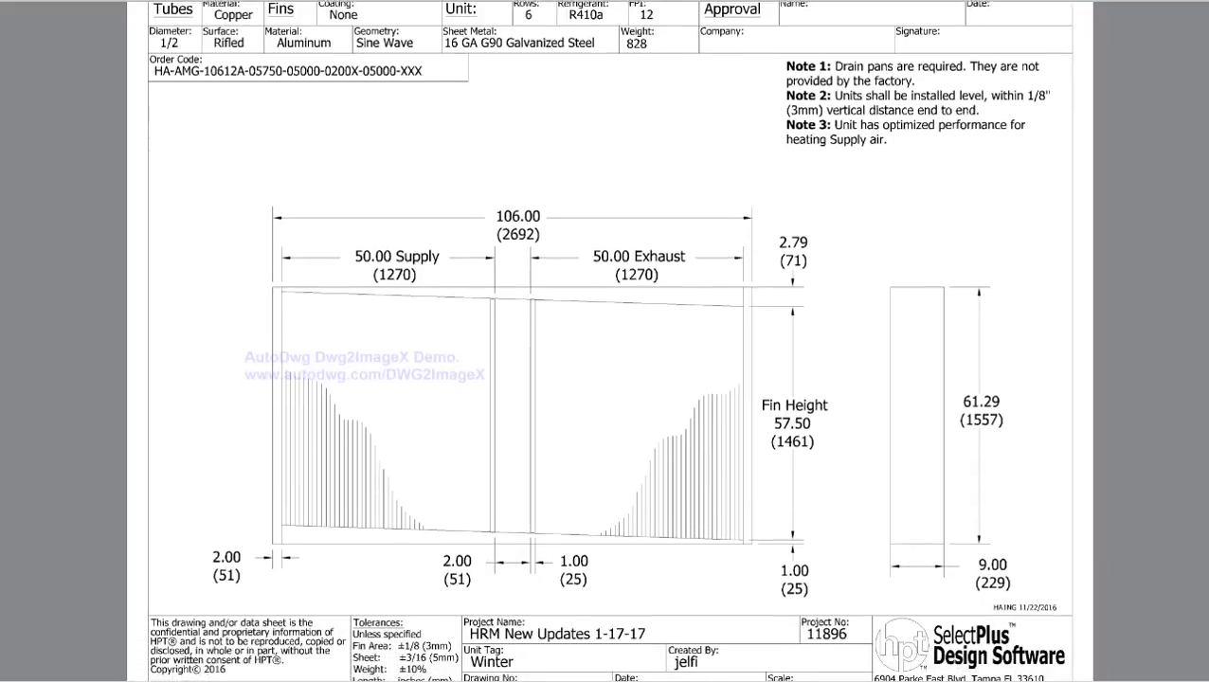
pyautogui.scroll(-1, 632, 352)
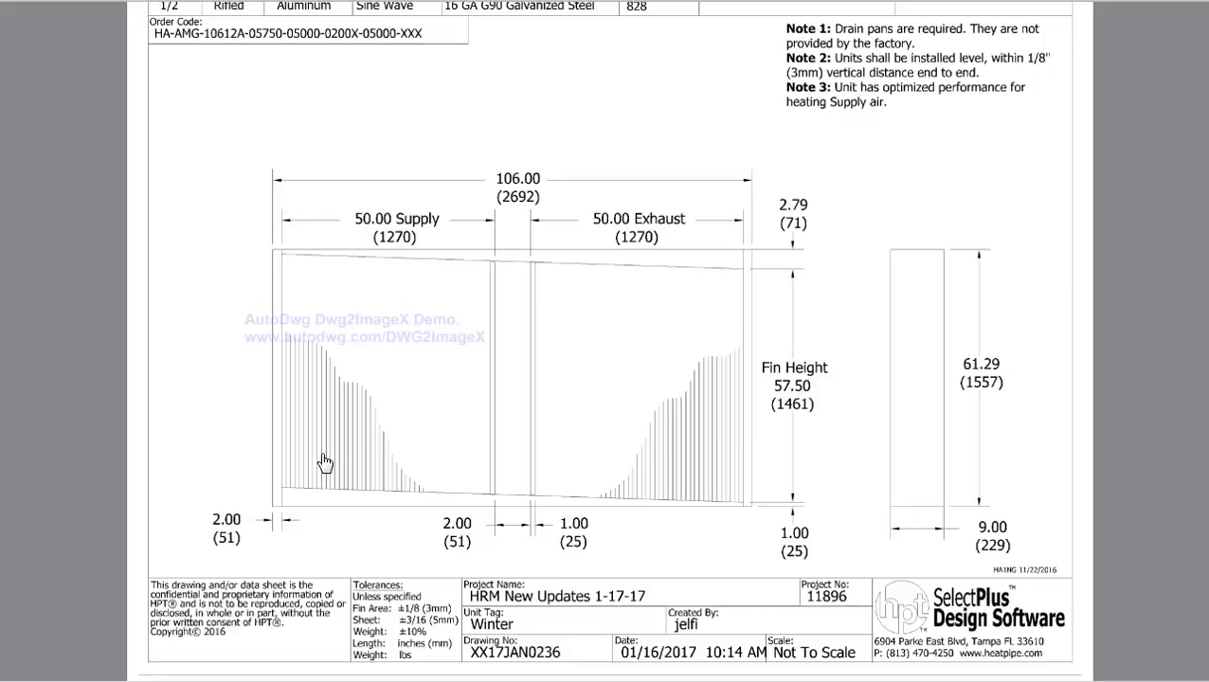
pyautogui.scroll(-1, 769, 296)
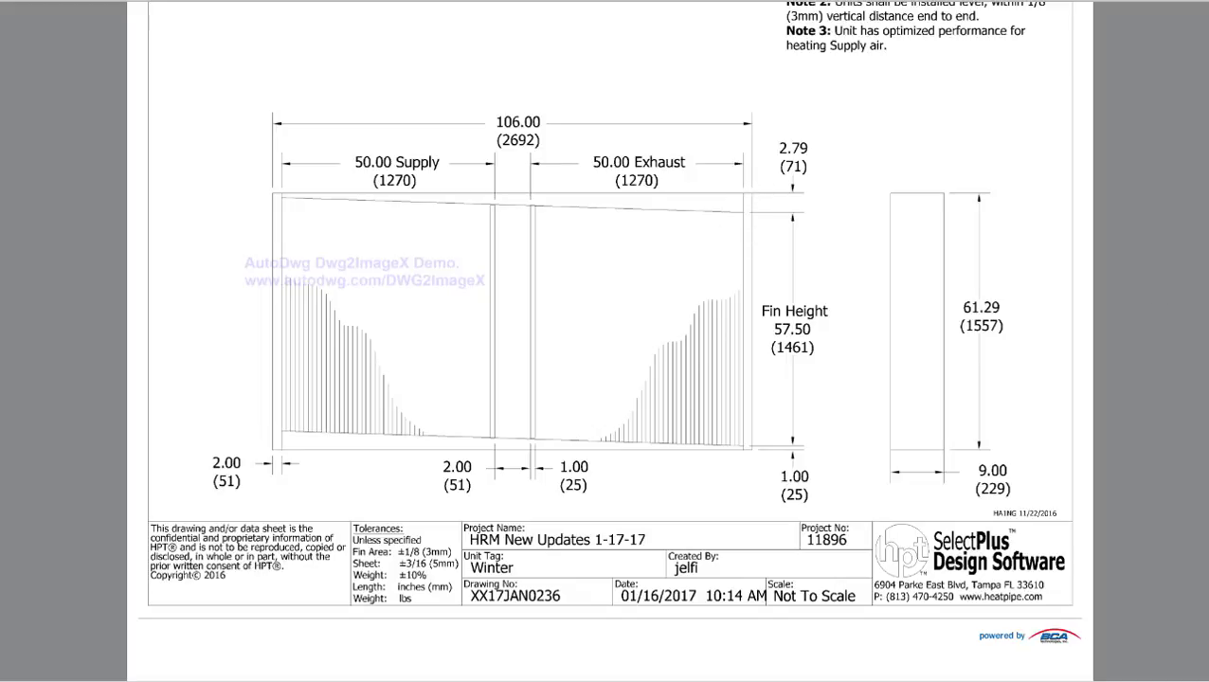
pyautogui.scroll(-1, 606, 341)
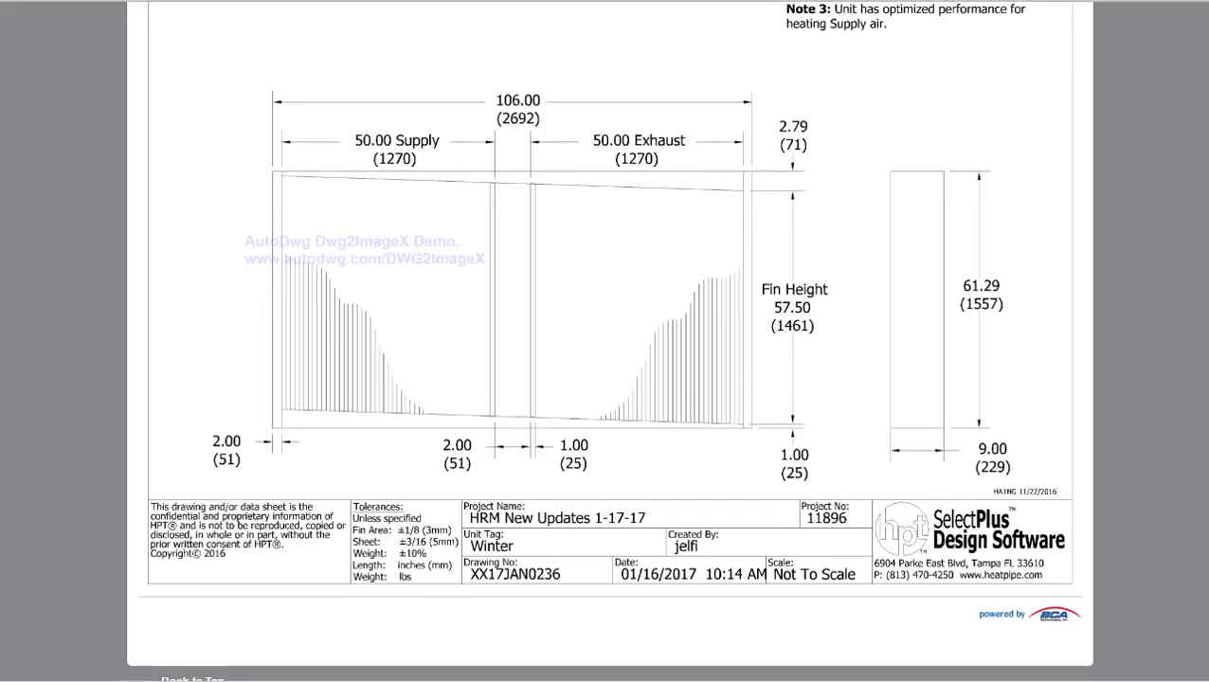
pyautogui.scroll(4, 1140, 208)
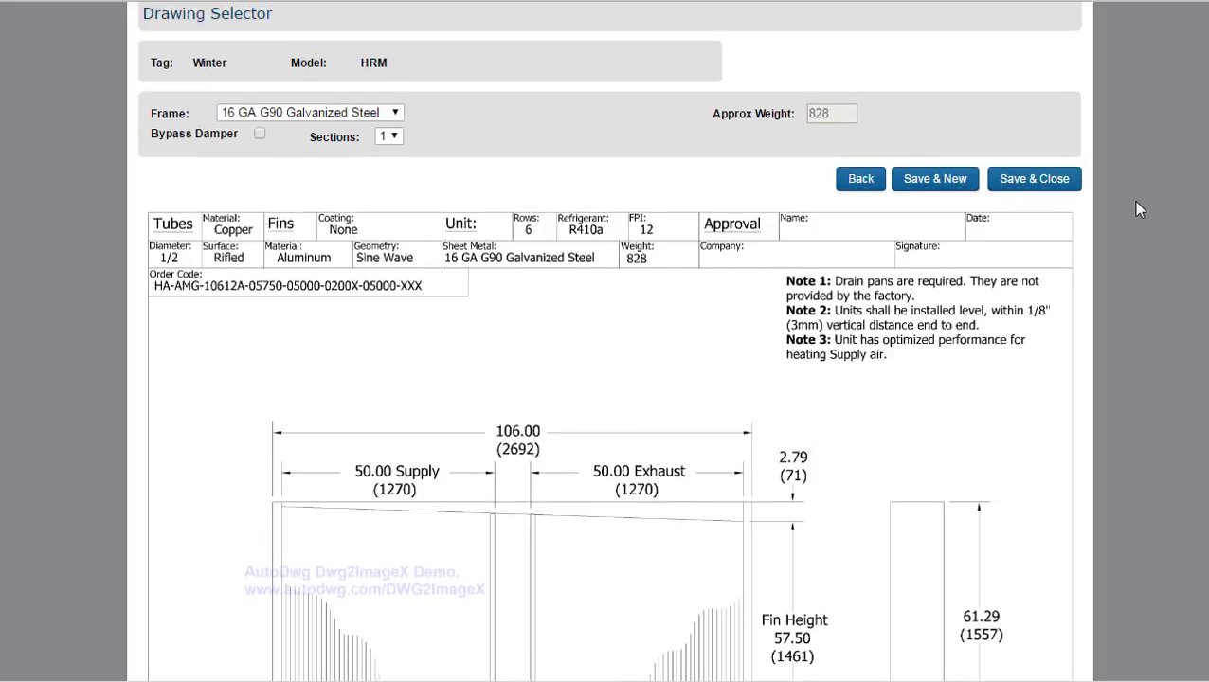
pyautogui.click(1037, 180)
# - Open the Summer line's coil selection input and check the supply and exhaust entering dry-bulb temperatures
pyautogui.scroll(-1, 609, 341)
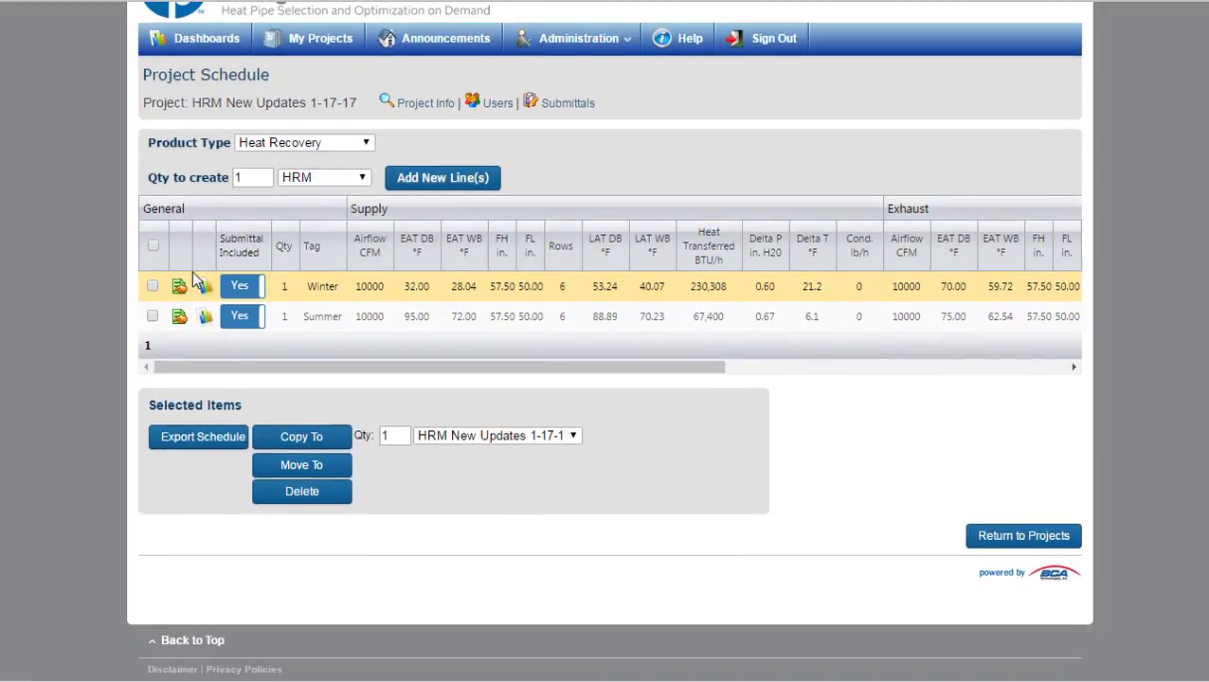
pyautogui.click(179, 318)
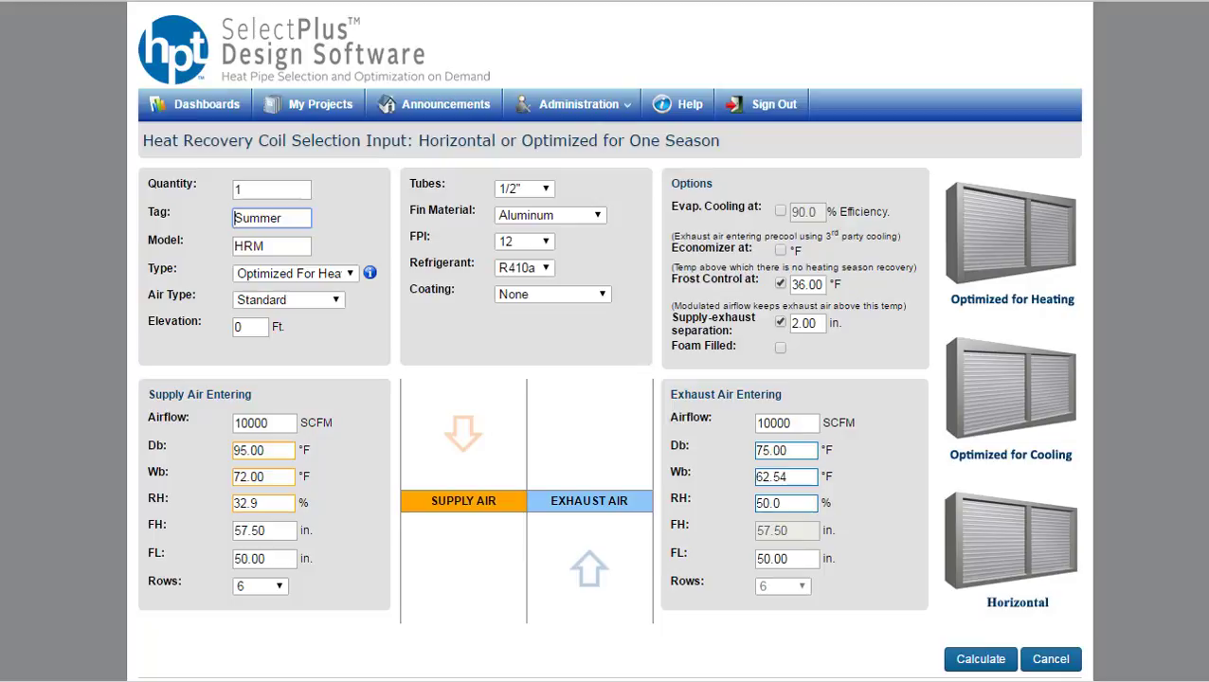
pyautogui.scroll(-1, 606, 341)
pyautogui.scroll(-1, 393, 310)
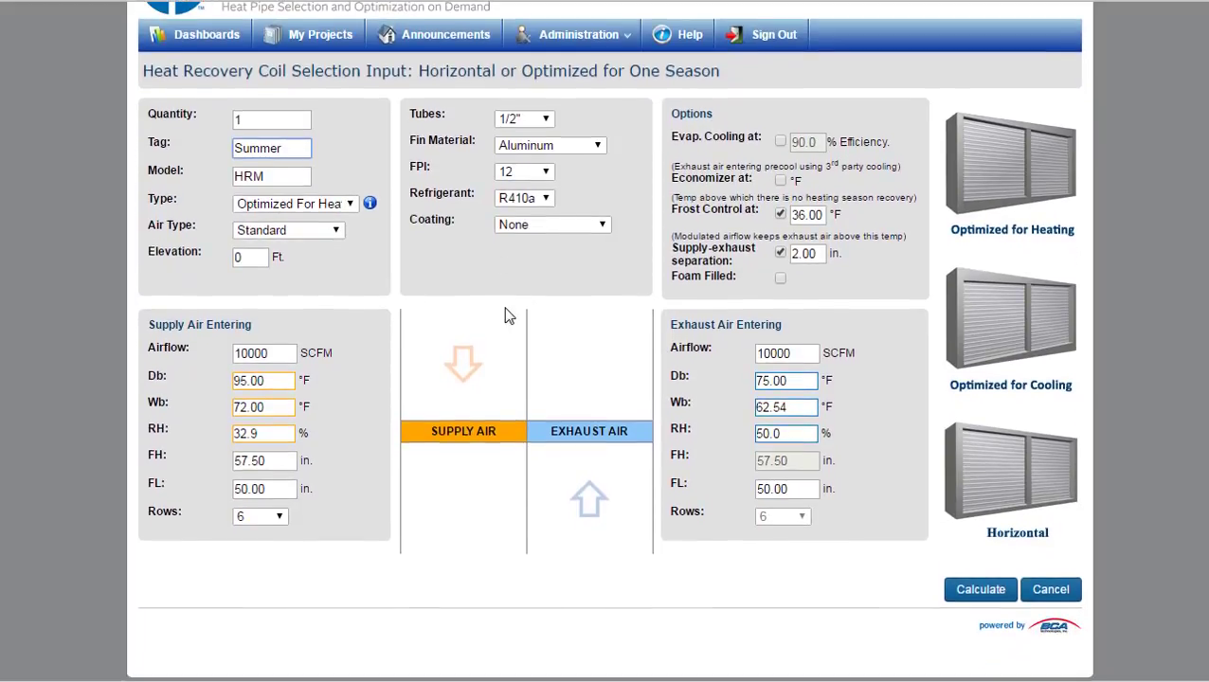
pyautogui.click(273, 380)
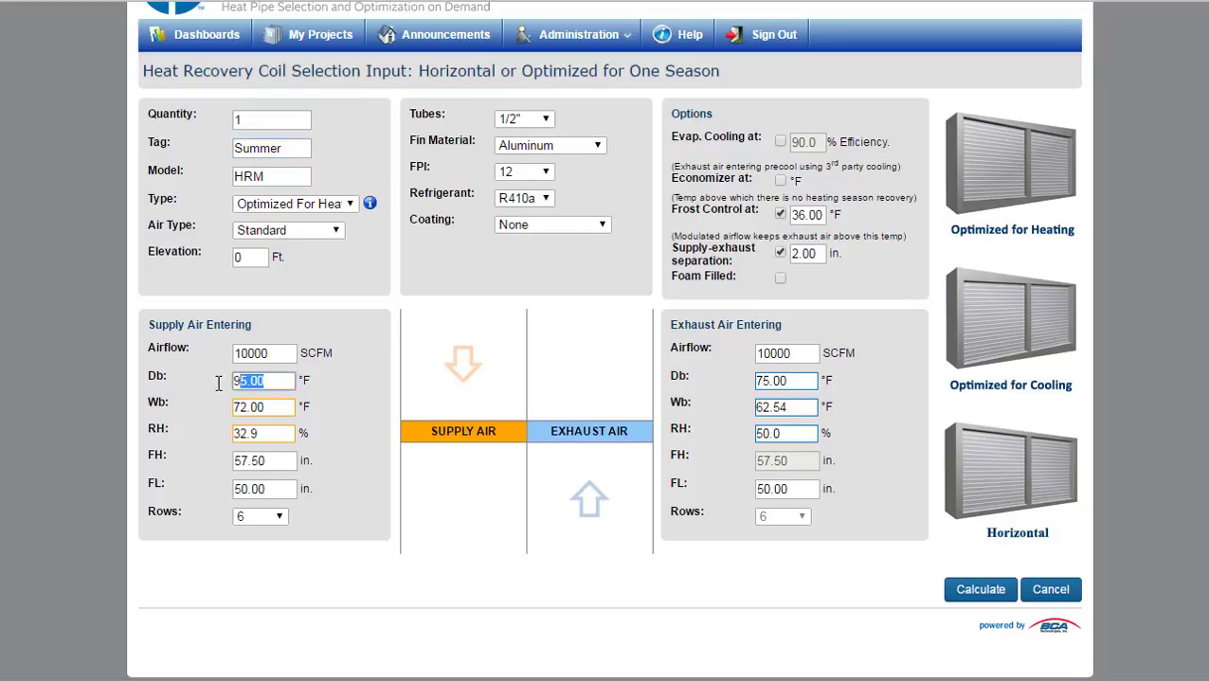
pyautogui.moveTo(799, 380); pyautogui.dragTo(779, 380)
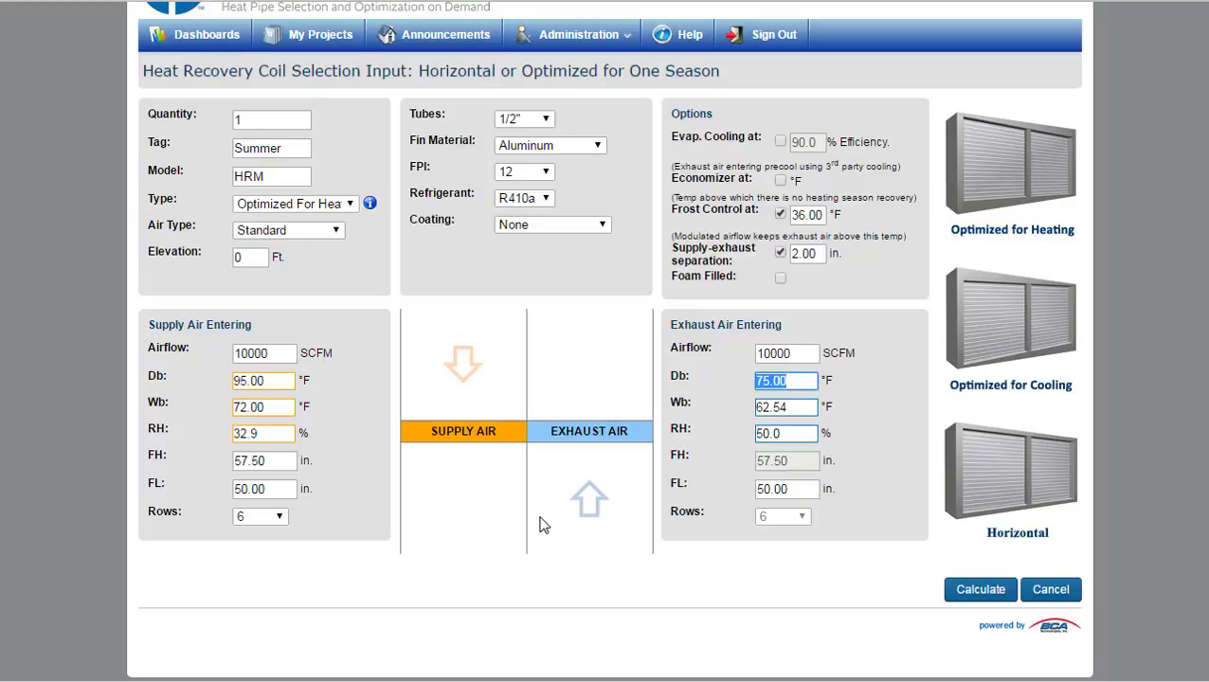
pyautogui.scroll(-1, 975, 510)
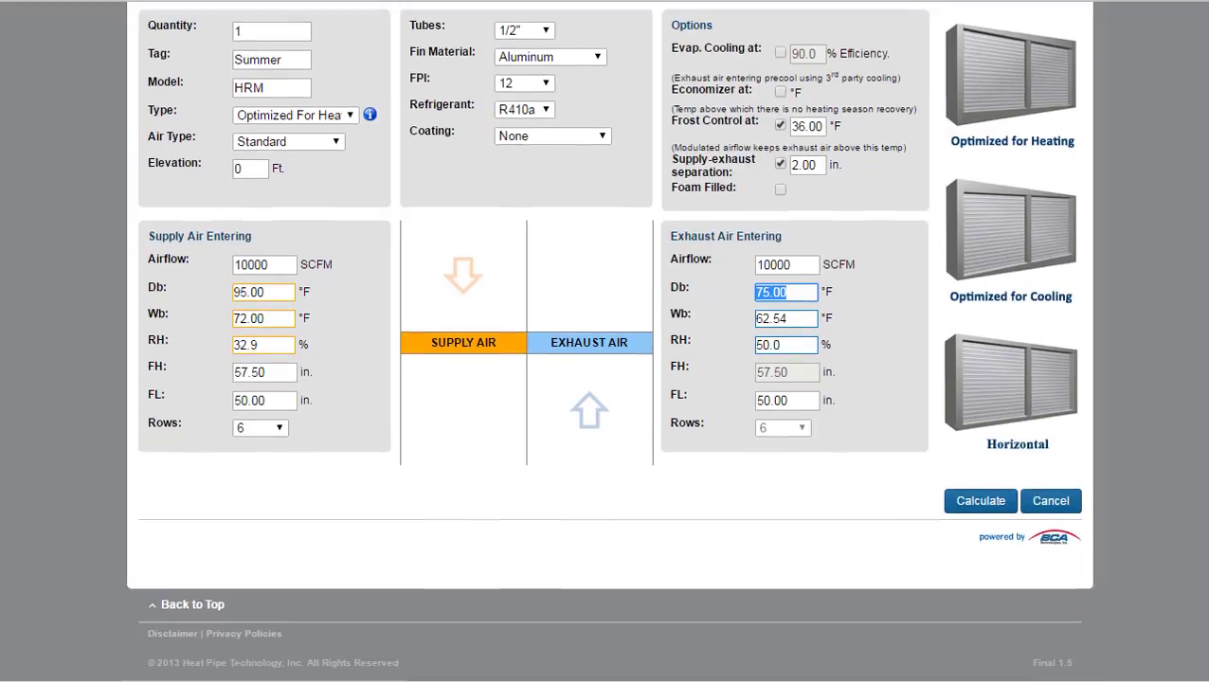
# - Calculate the Summer coil selection and read the performance note in its results
pyautogui.click(975, 508)
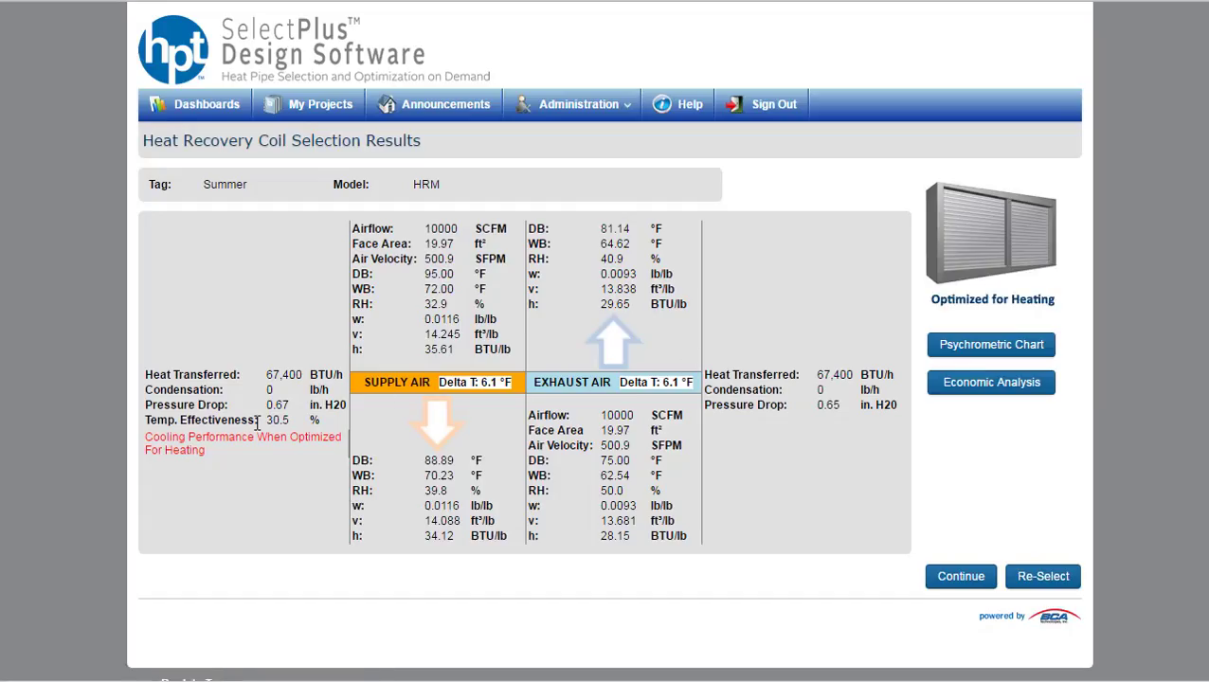
pyautogui.moveTo(205, 453); pyautogui.dragTo(148, 439)
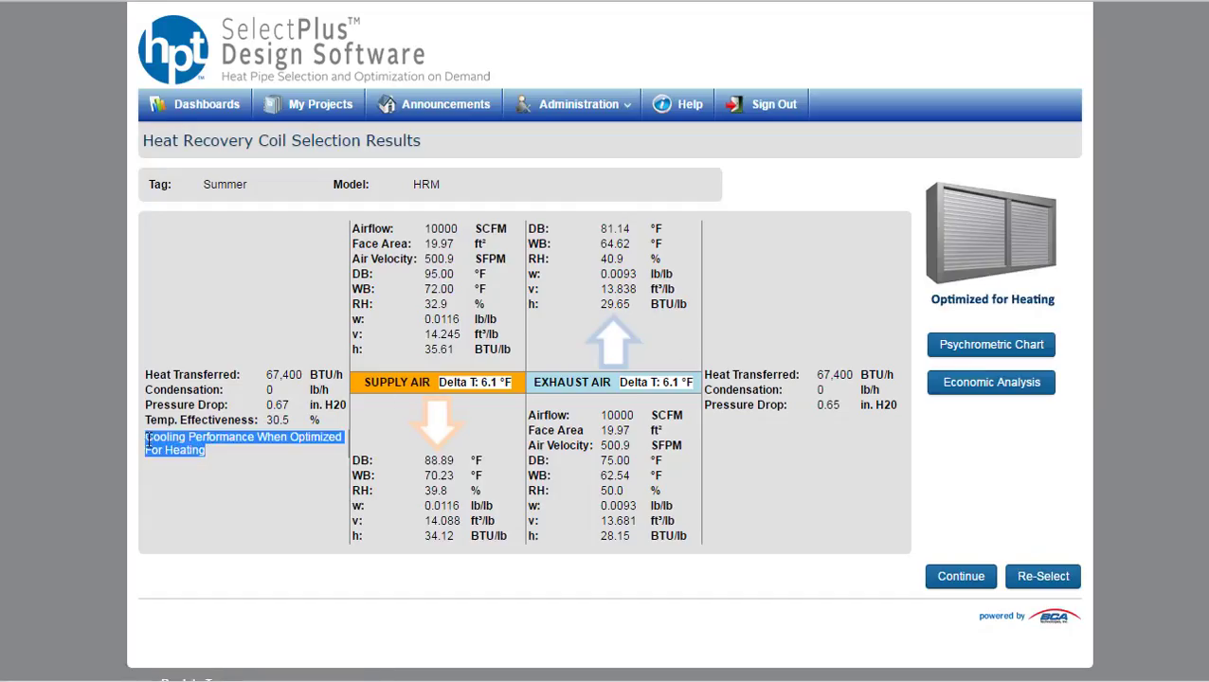
pyautogui.click(221, 456)
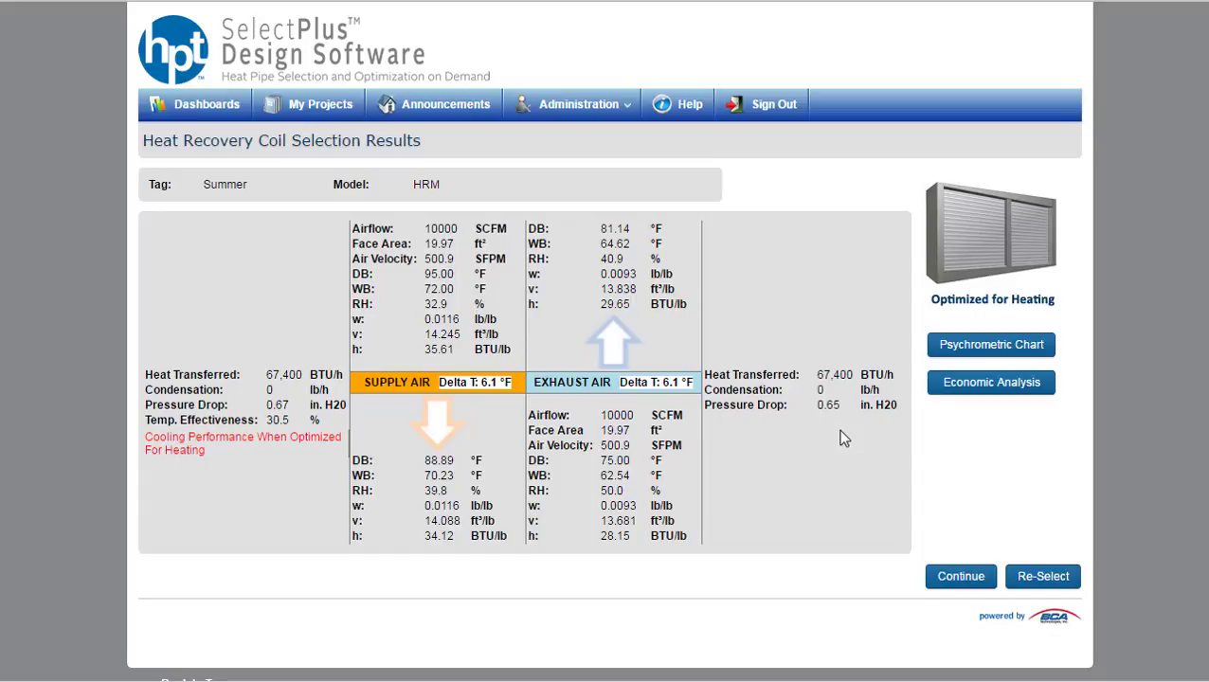
# - Continue to the Summer unit's drawing, review it, and save and close the selection
pyautogui.click(950, 578)
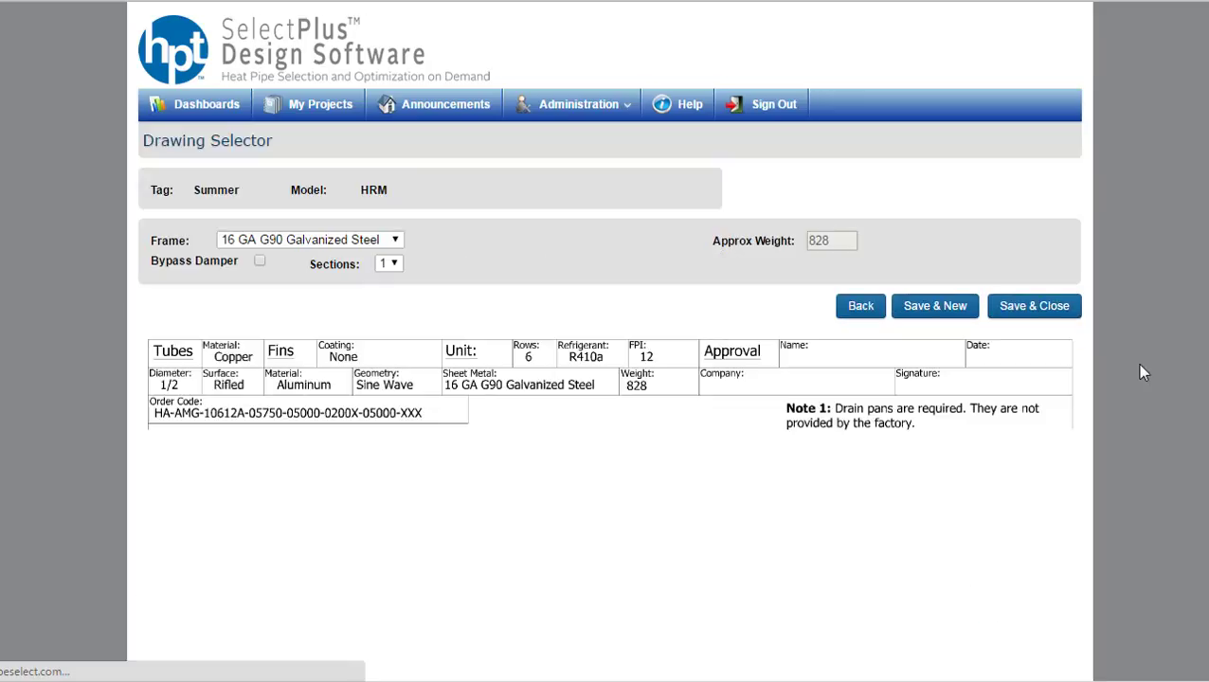
pyautogui.scroll(-3, 607, 379)
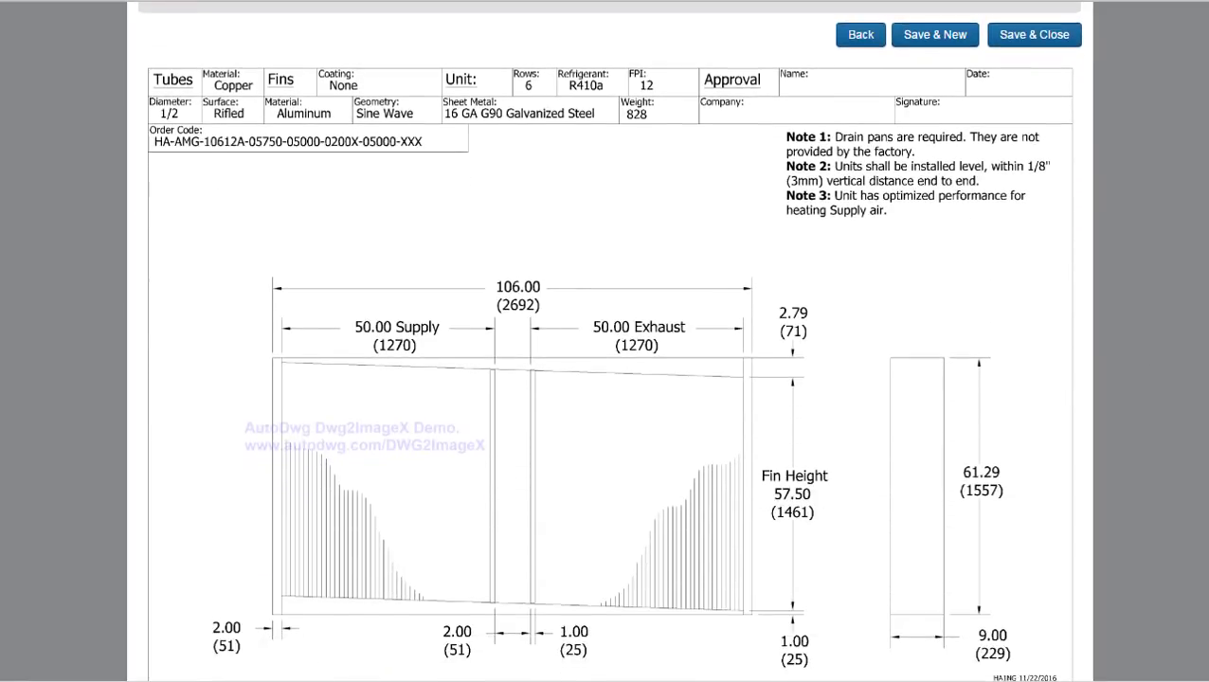
pyautogui.scroll(-1, 606, 379)
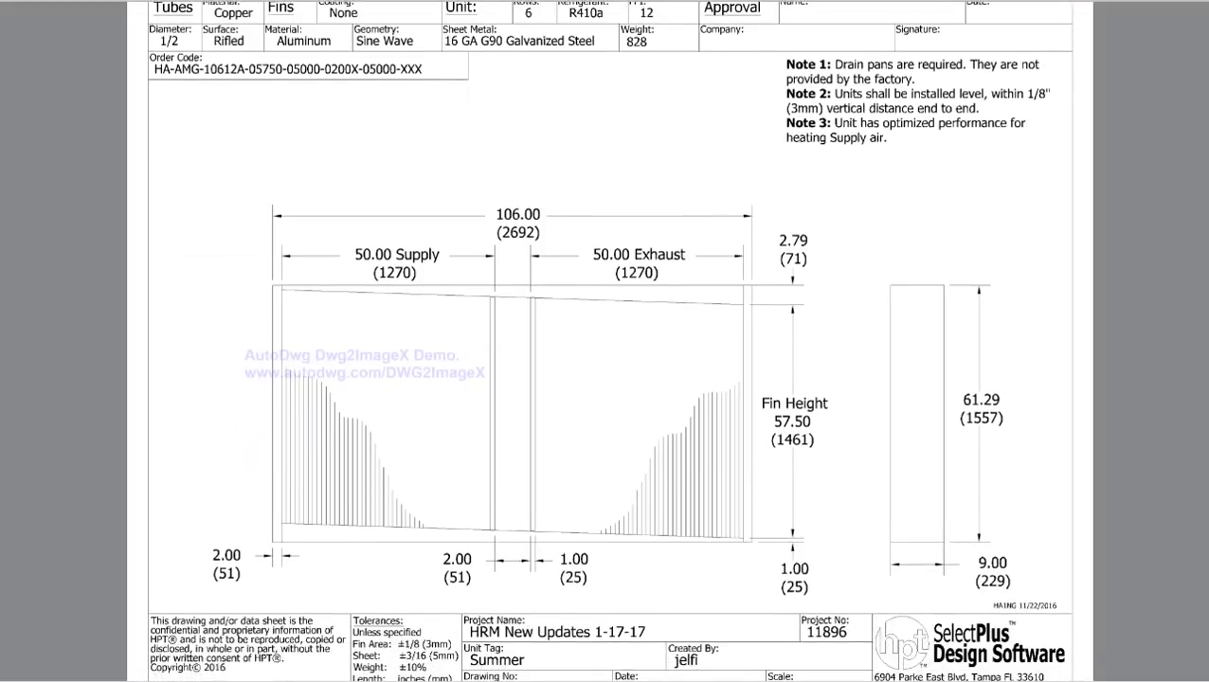
pyautogui.scroll(-1, 607, 341)
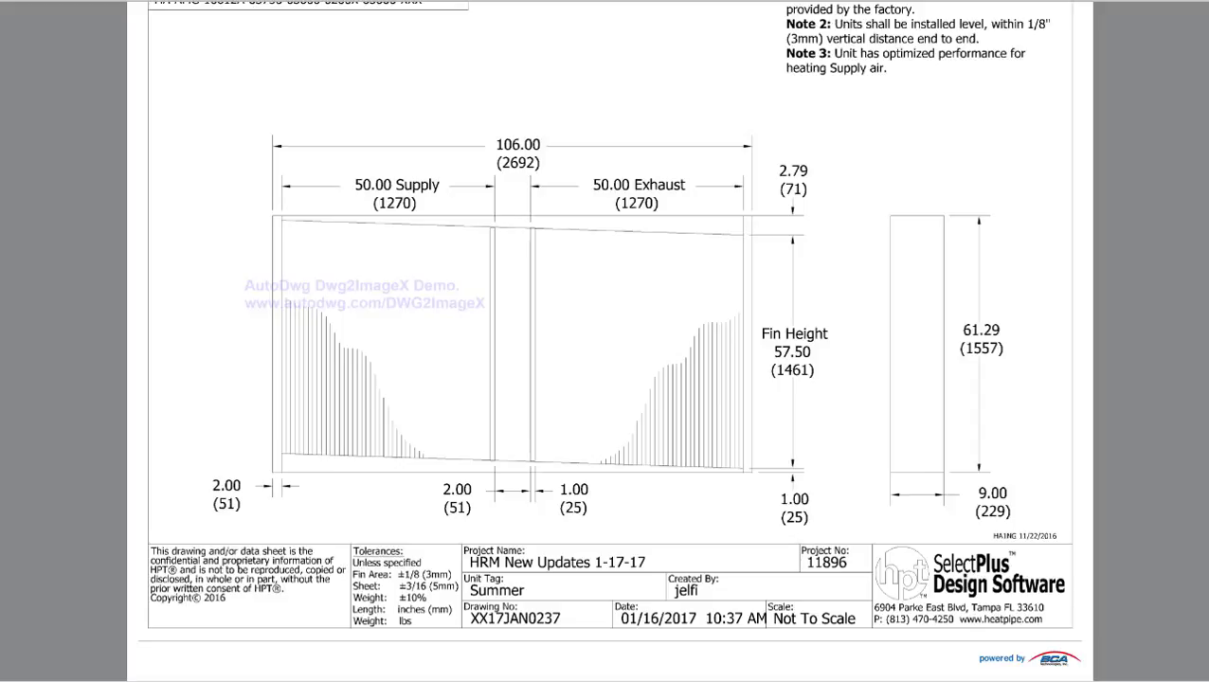
pyautogui.scroll(-1, 1091, 121)
pyautogui.scroll(3, 1092, 122)
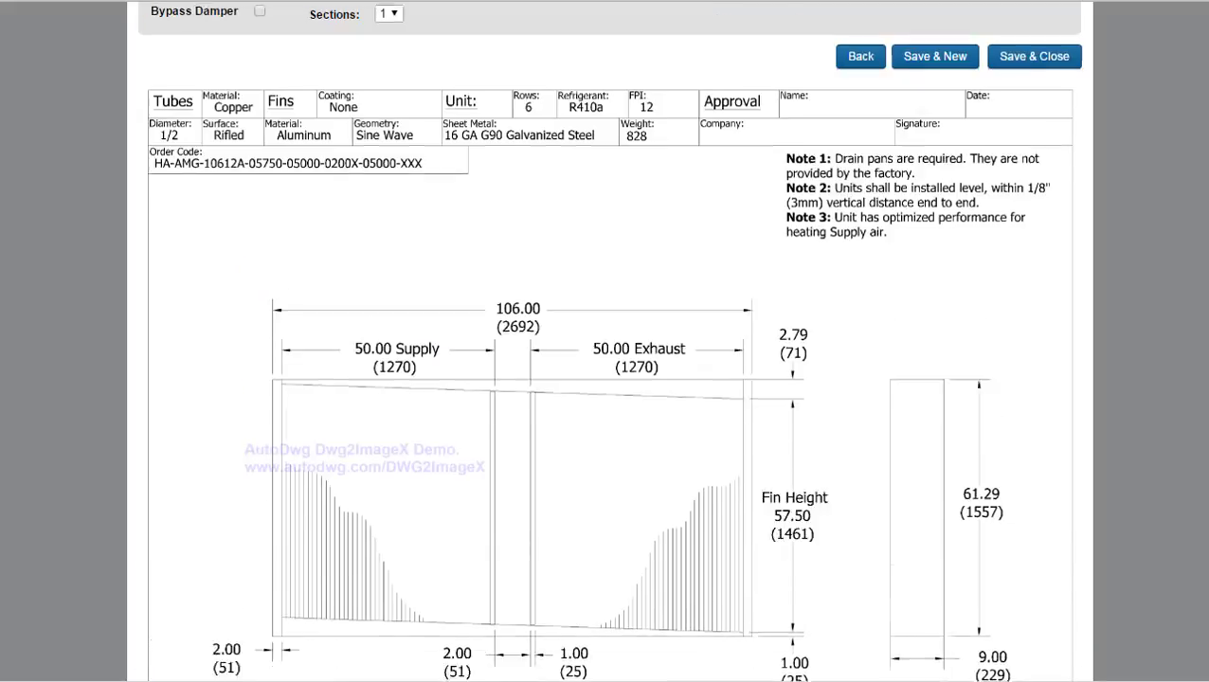
pyautogui.click(1062, 91)
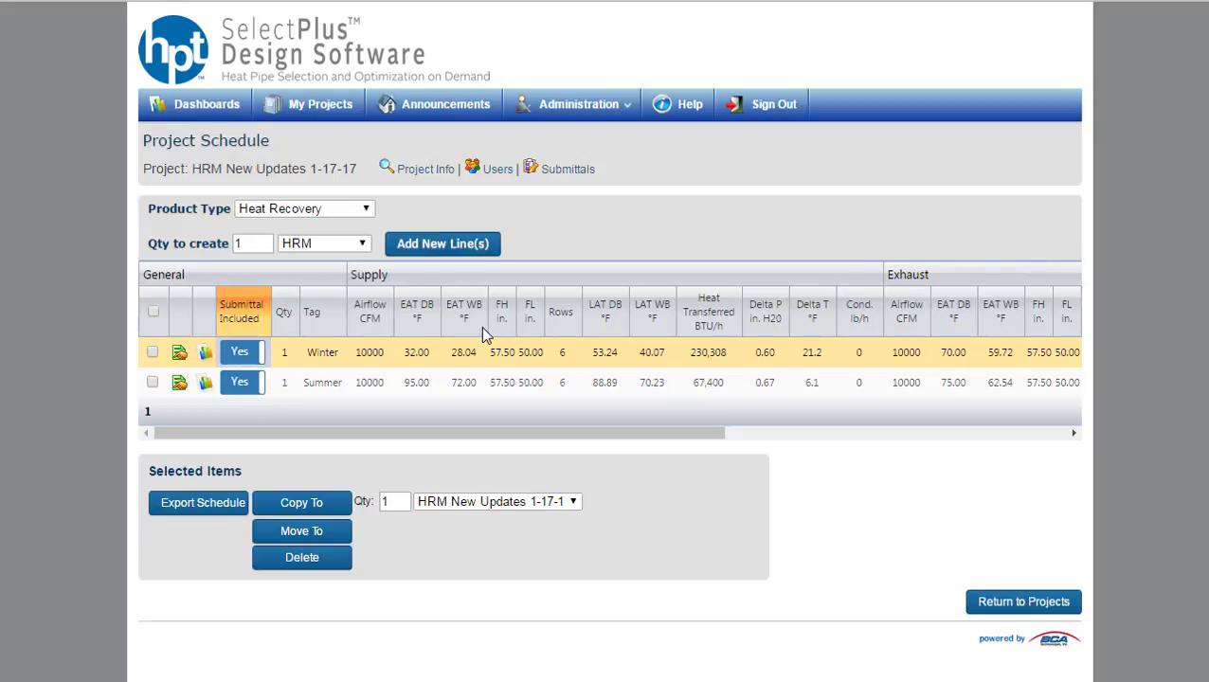
# - Switch Submittal Included for the Winter line to No and back to Yes
pyautogui.click(246, 354)
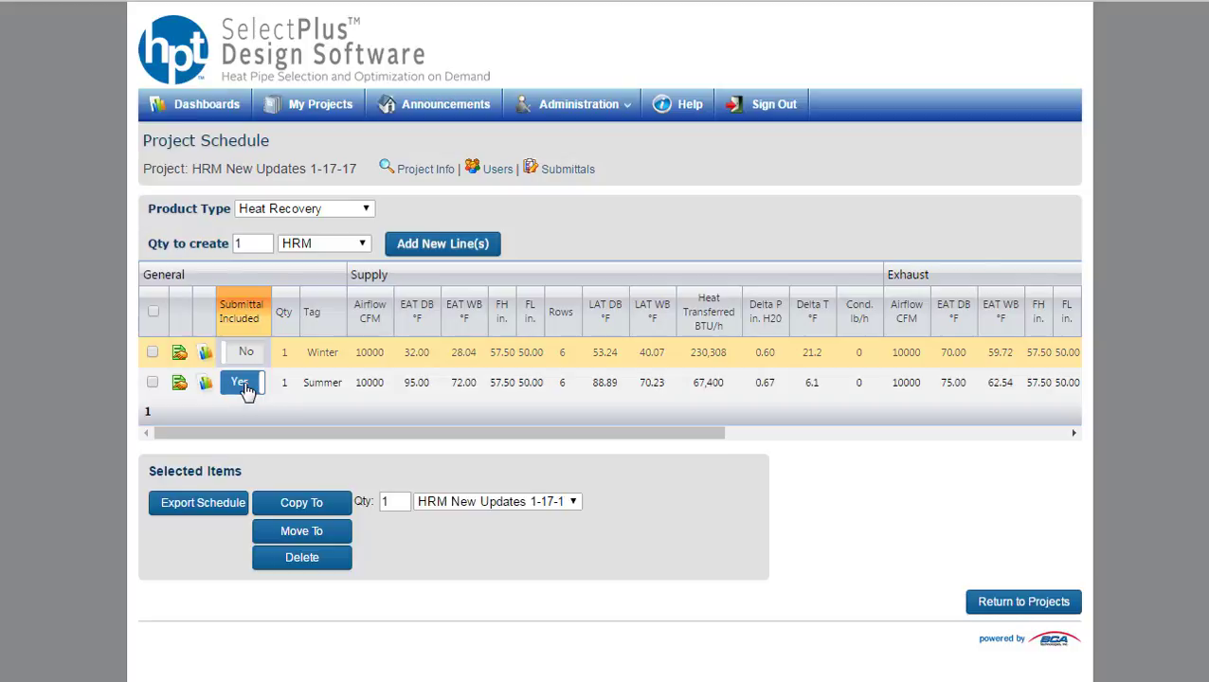
pyautogui.click(245, 354)
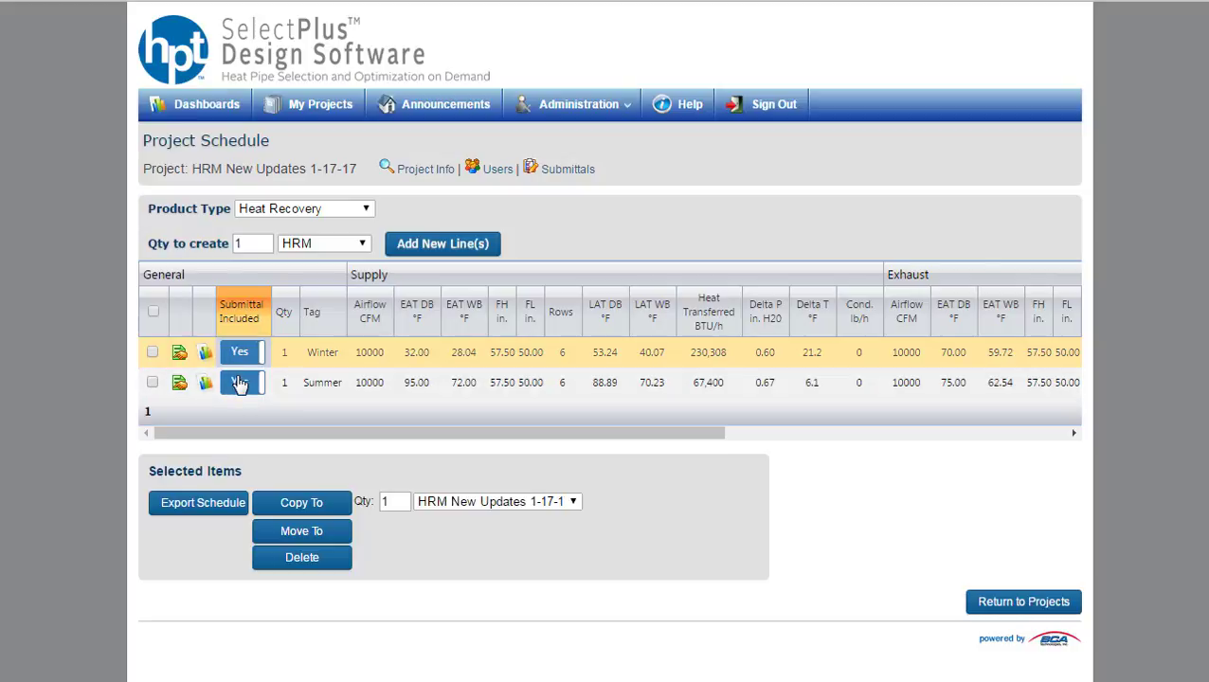